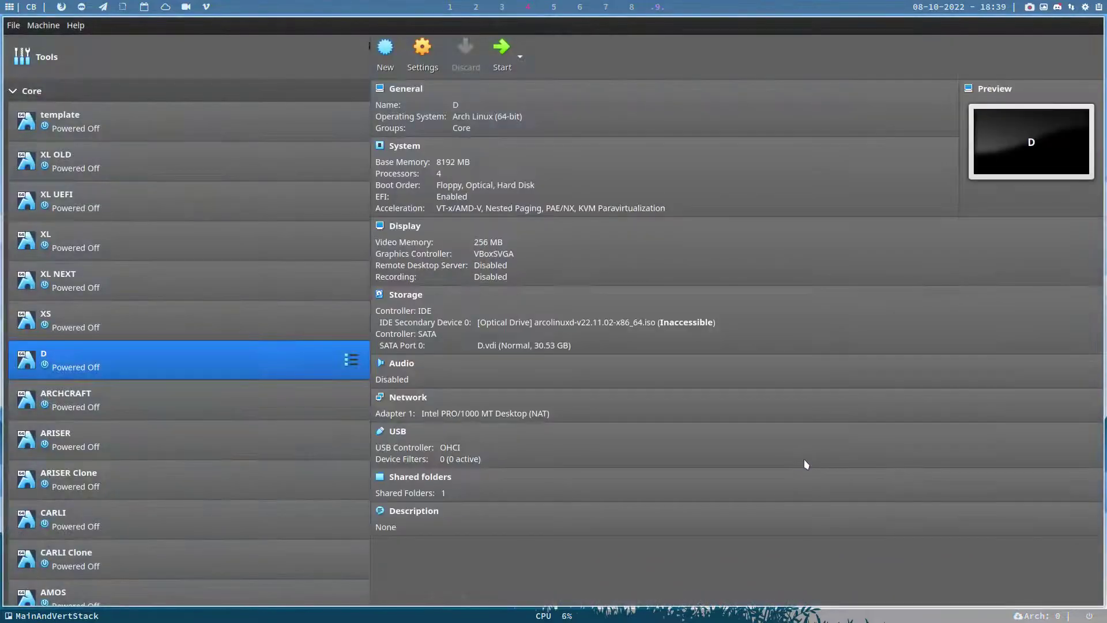
- Select the XL OLD machine and browse for a disk file for its optical drive
{"action": "left_click", "coordinate": [77, 162]}
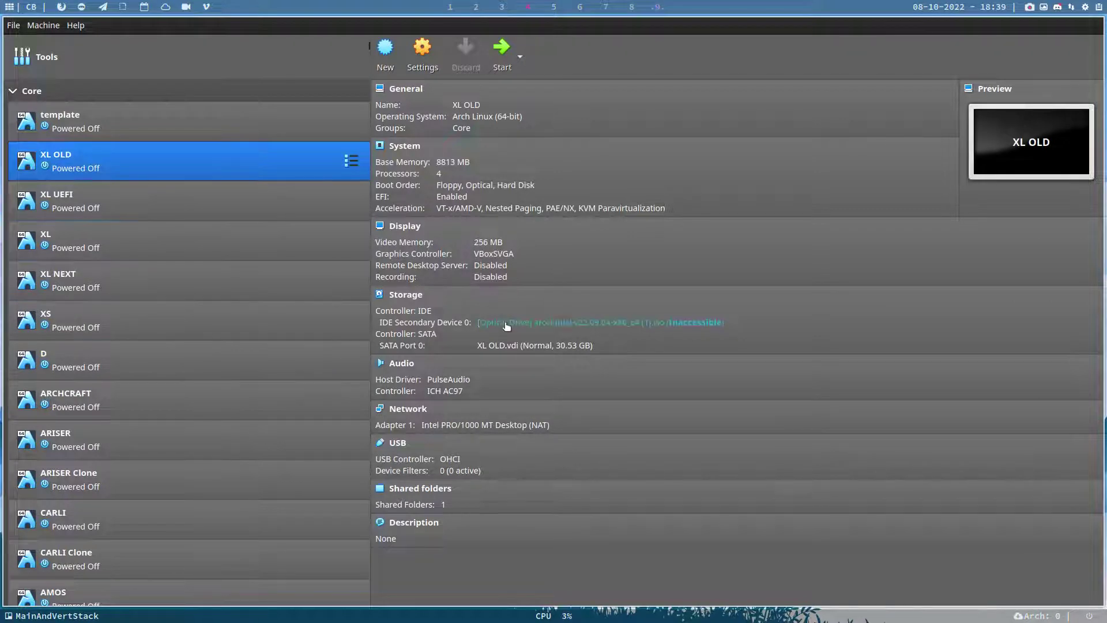
{"action": "left_click", "coordinate": [597, 323]}
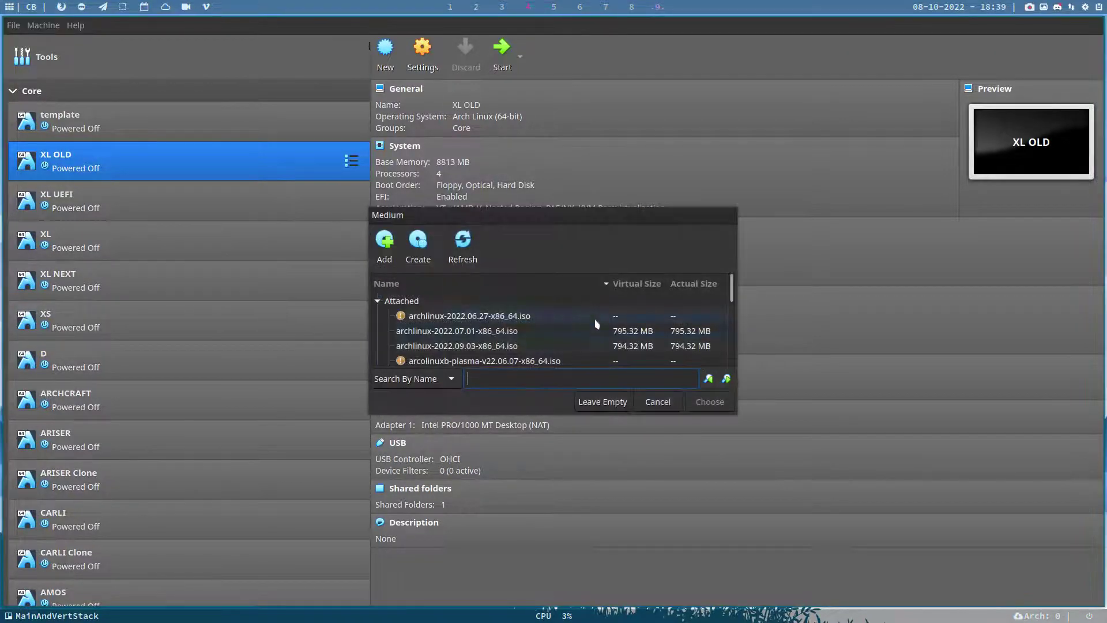
{"action": "left_click", "coordinate": [650, 402]}
{"action": "left_click", "coordinate": [649, 324]}
{"action": "left_click", "coordinate": [655, 401]}
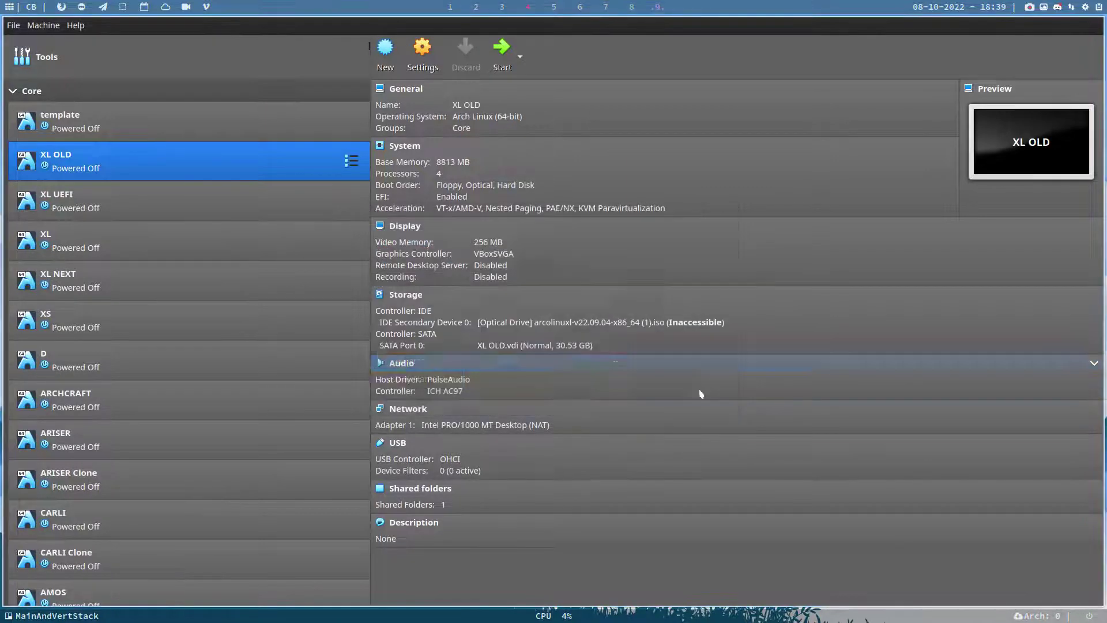
{"action": "left_click", "coordinate": [707, 325]}
{"action": "left_click", "coordinate": [774, 350]}
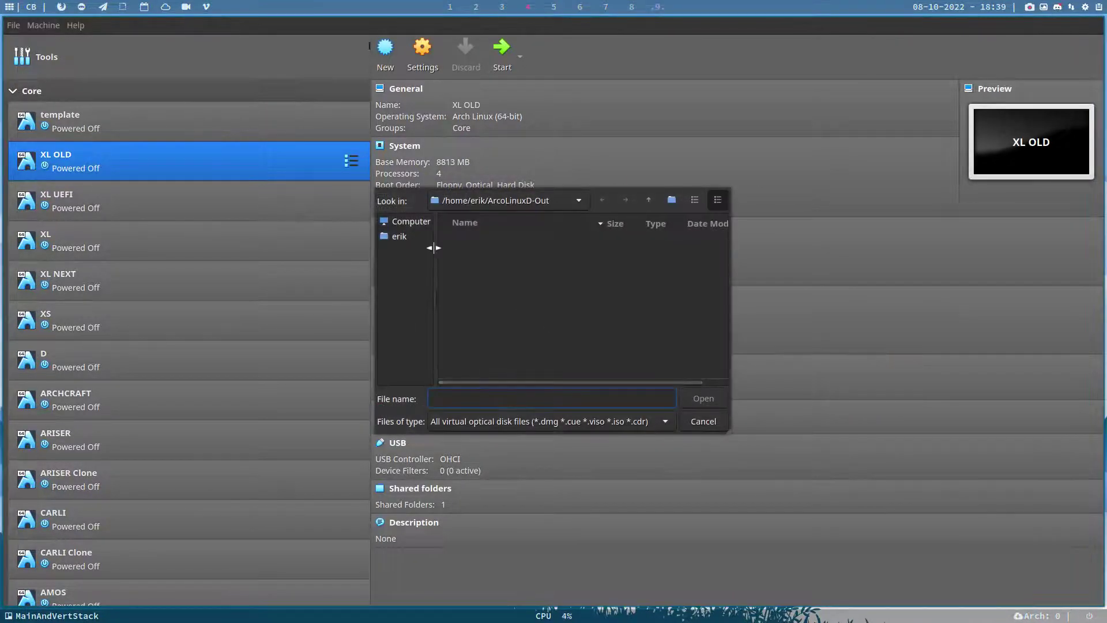
- Load arcolinuxl-v22.09.04-x86_64.iso from Projects/v22.09.04 into the drive and start XL OLD
{"action": "scroll", "coordinate": [494, 328], "scroll_direction": "down", "scroll_amount": 7}
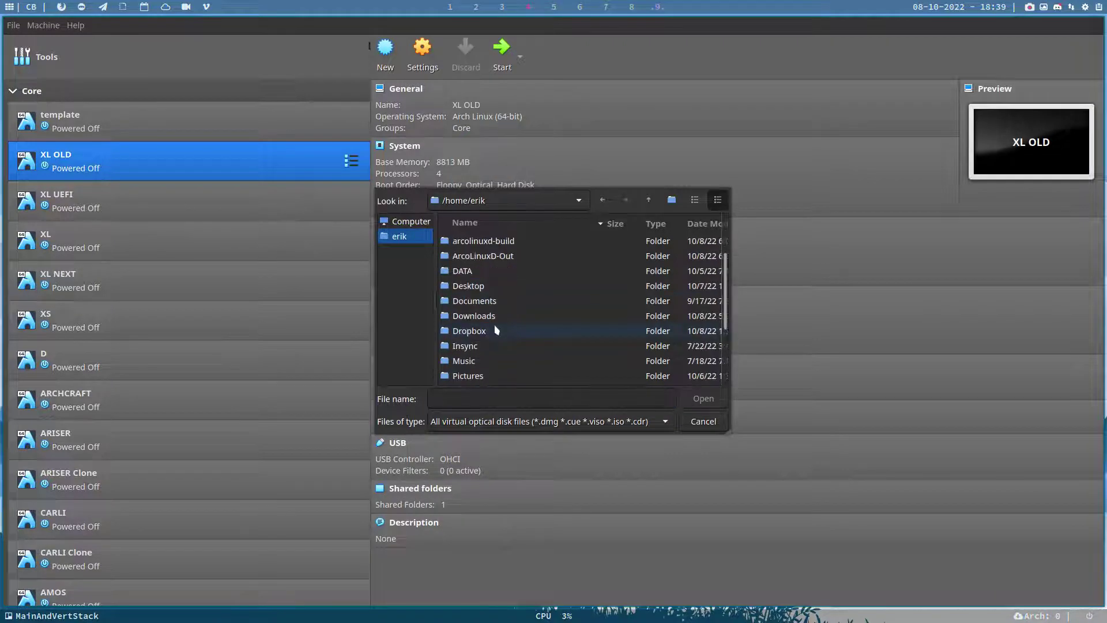
{"action": "double_click", "coordinate": [485, 363]}
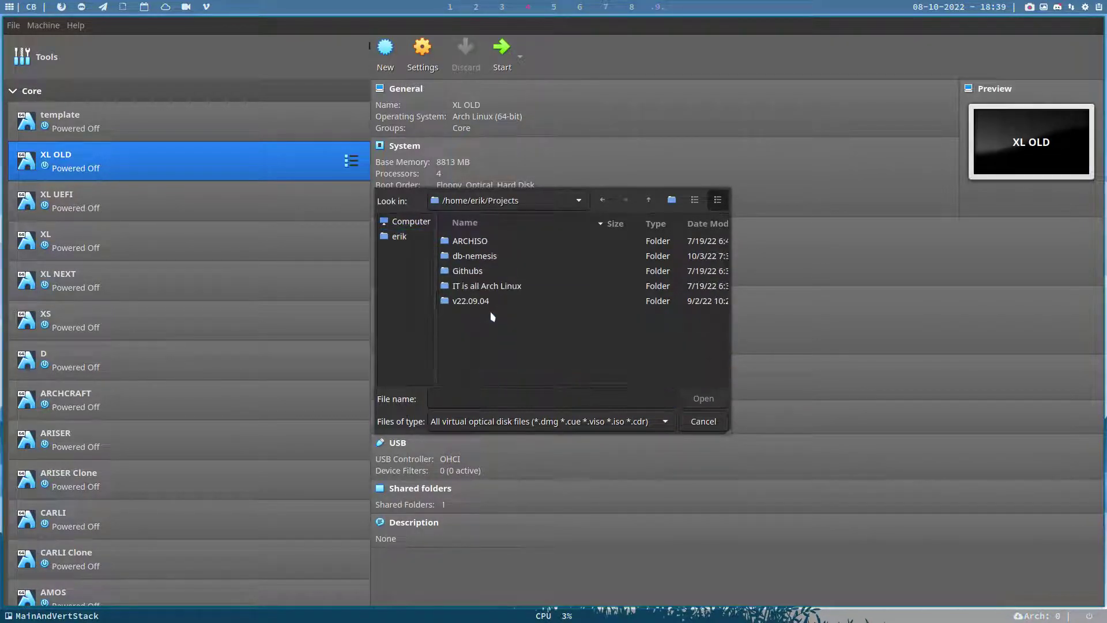
{"action": "double_click", "coordinate": [493, 302]}
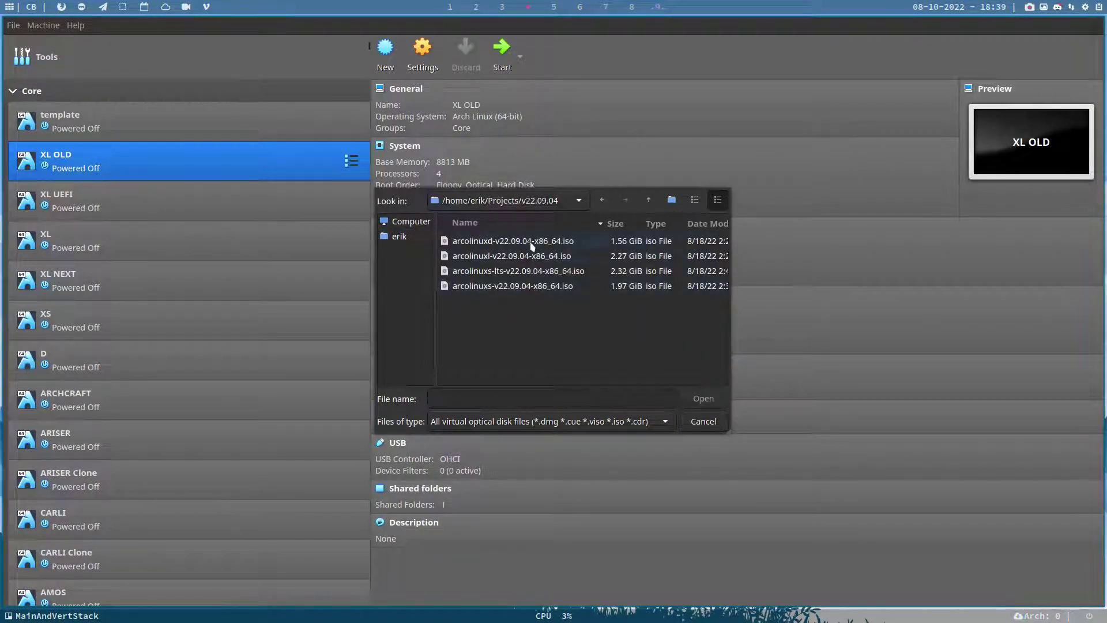
{"action": "left_click", "coordinate": [541, 257]}
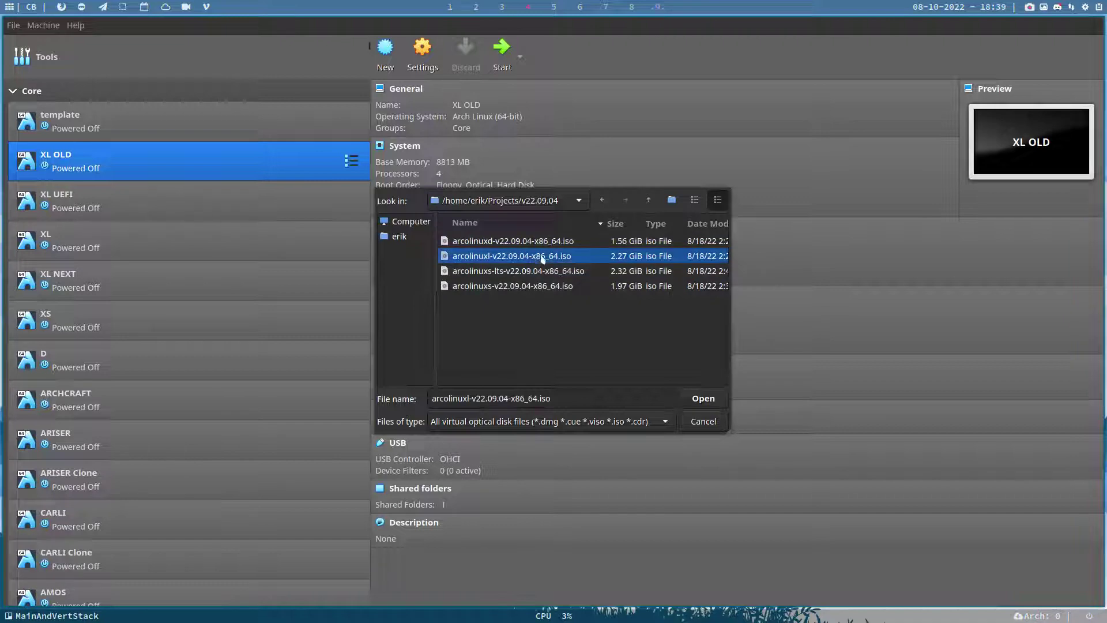
{"action": "left_click", "coordinate": [703, 398]}
{"action": "left_click", "coordinate": [501, 48]}
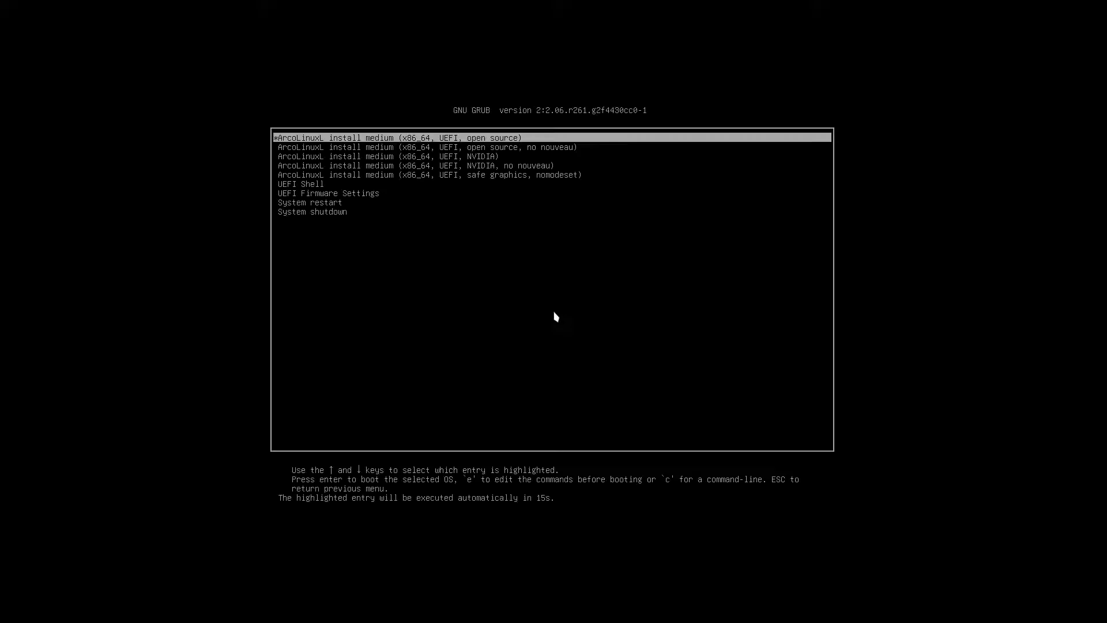
{"action": "key", "text": "Return"}
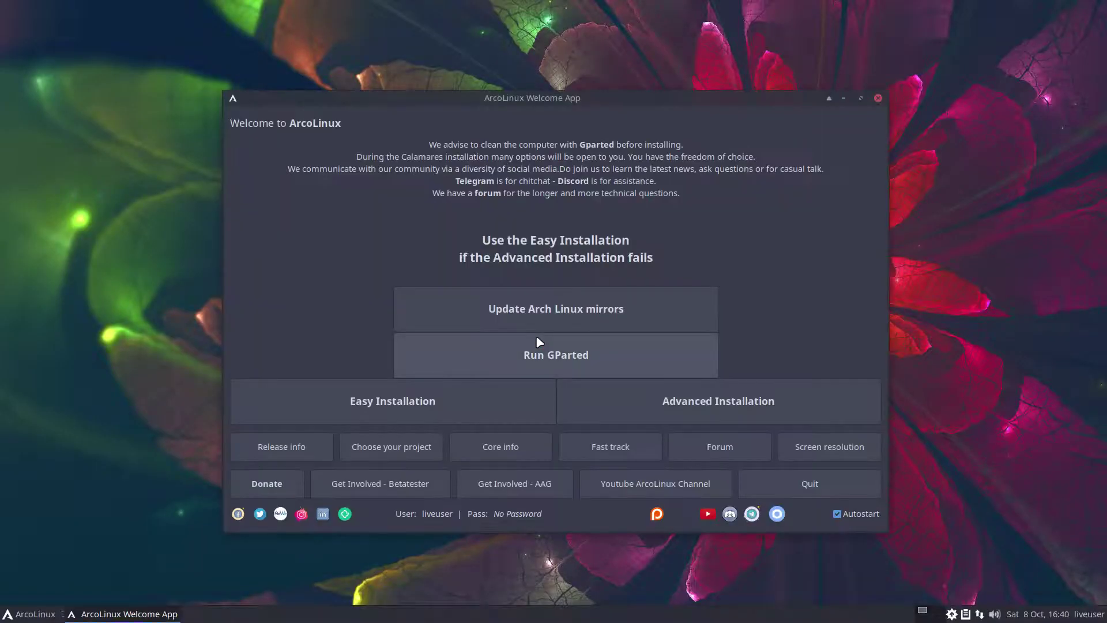
- Launch Advanced Installation from the Welcome App and nudge the installer window left
{"action": "left_click", "coordinate": [661, 411]}
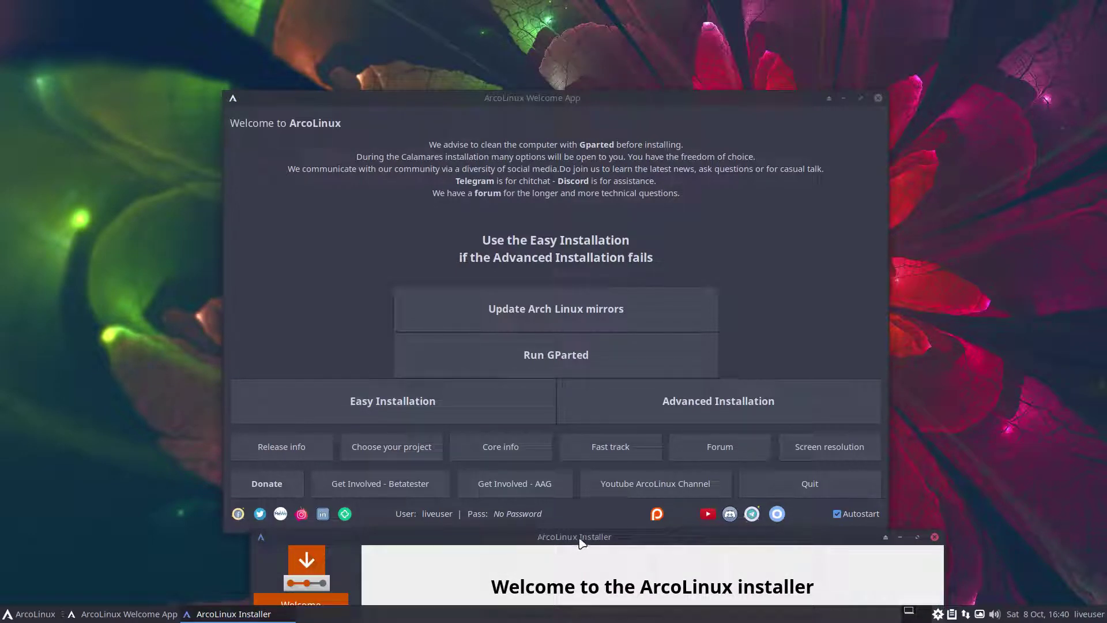
{"action": "left_click_drag", "start_coordinate": [579, 538], "coordinate": [568, 536]}
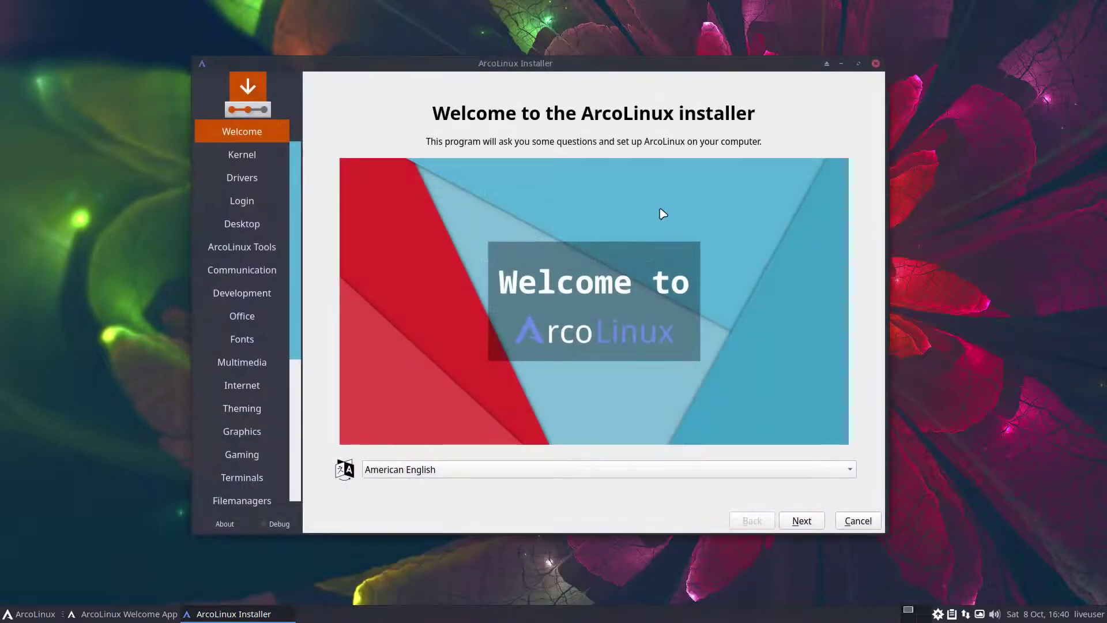
- On the Kernel page, expand and tick Linux-xanmod, including linux-xanmod and linux-xanmod-headers
{"action": "left_click", "coordinate": [802, 520]}
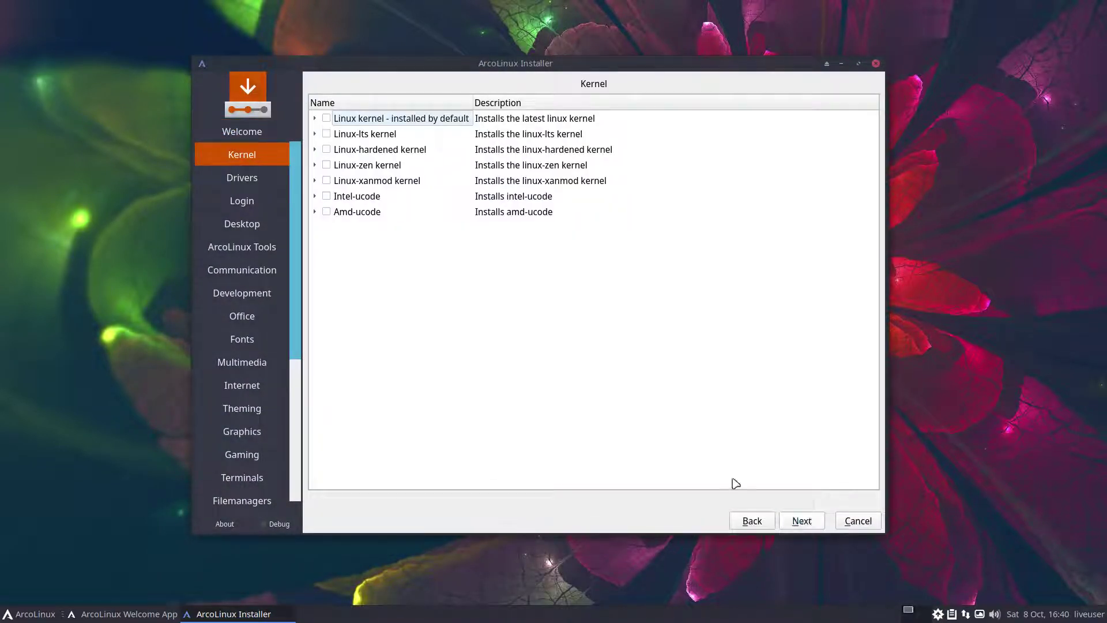
{"action": "left_click", "coordinate": [314, 180]}
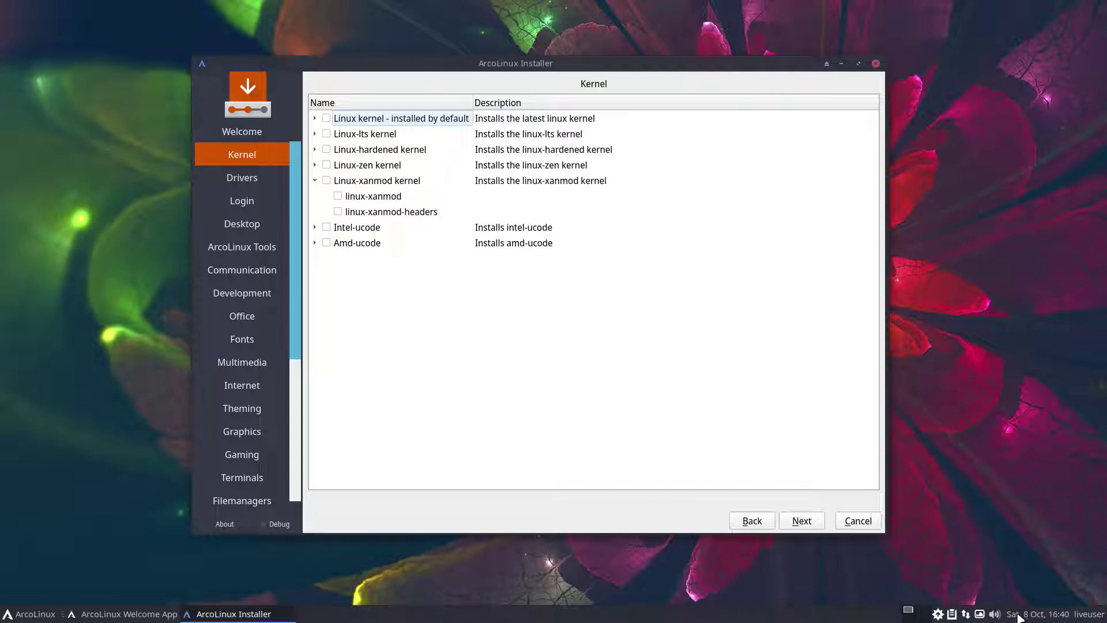
{"action": "mouse_move", "coordinate": [1017, 614]}
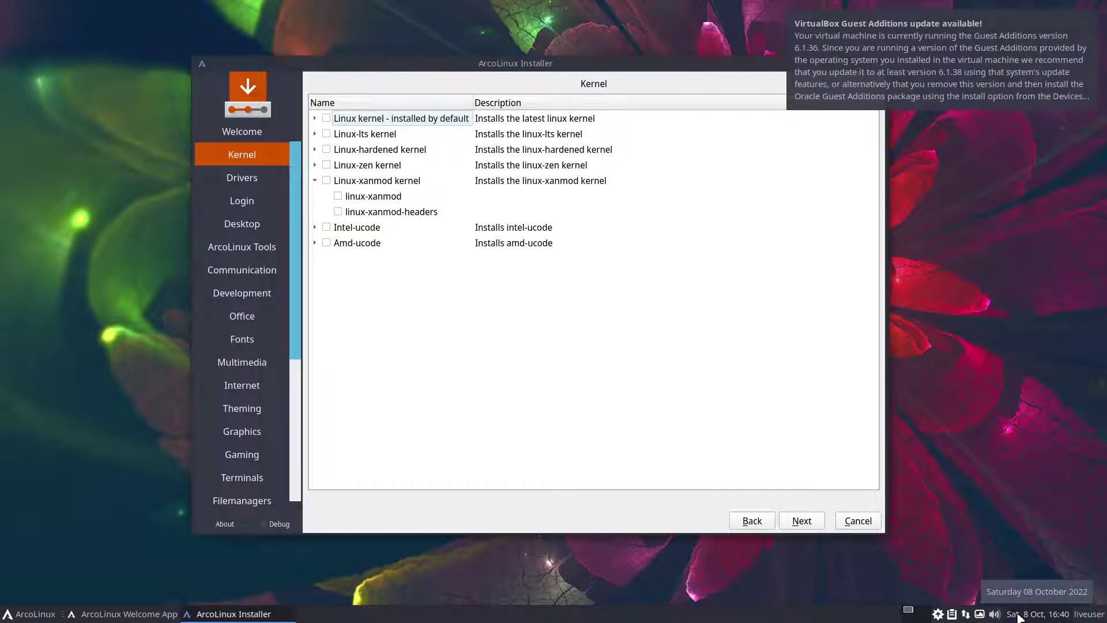
{"action": "left_click", "coordinate": [328, 183]}
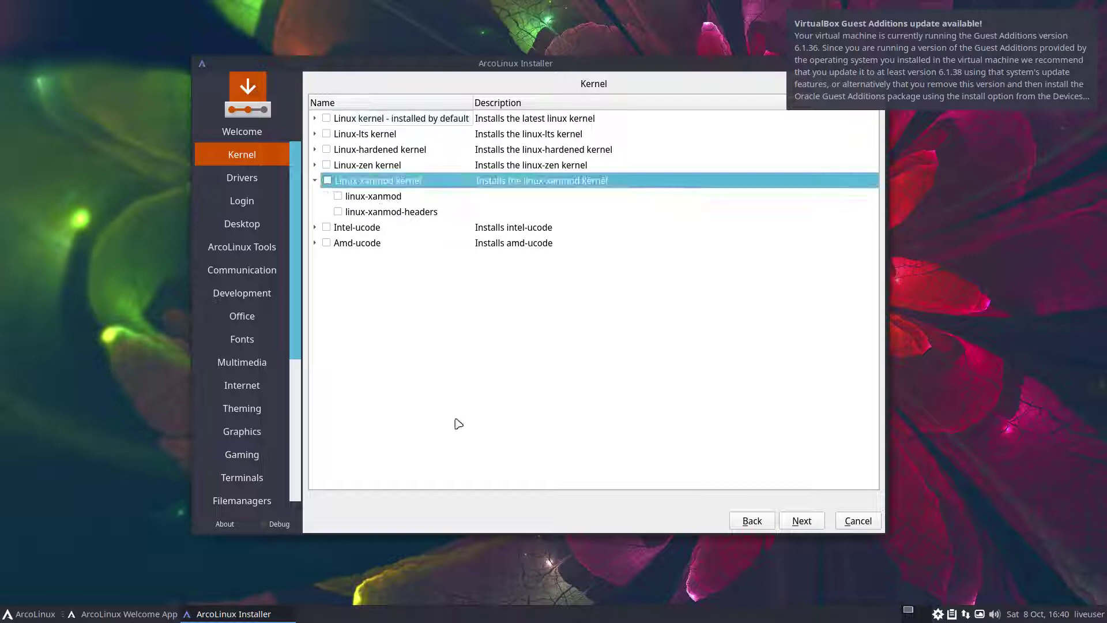
{"action": "left_click", "coordinate": [328, 180]}
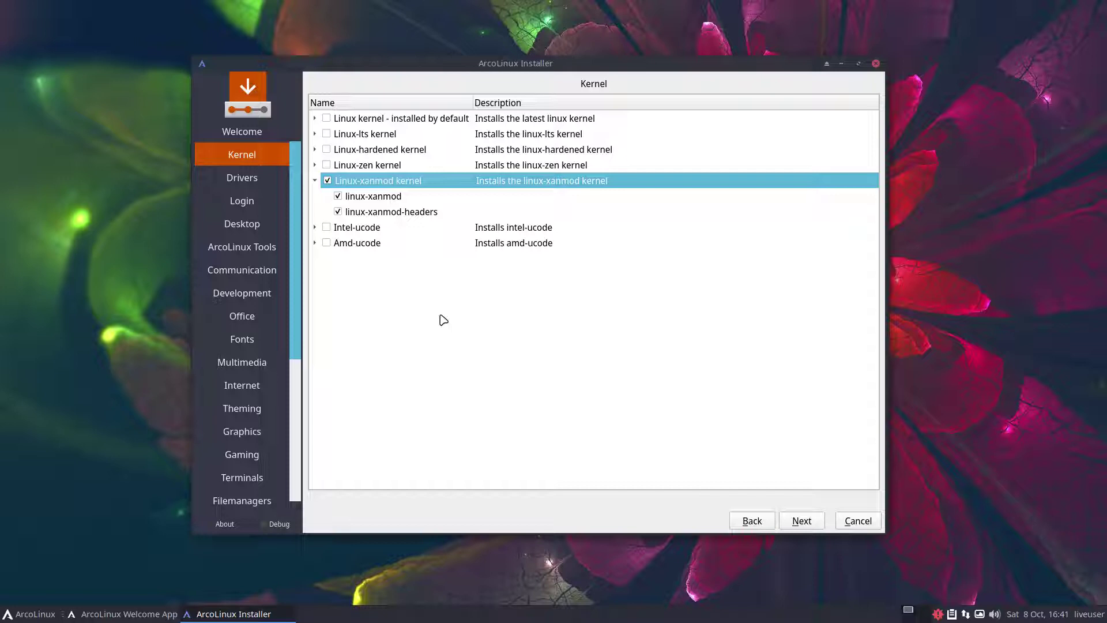
- Skip through the installer's software choice pages with their defaults
{"action": "left_click", "coordinate": [808, 524]}
{"action": "left_click", "coordinate": [802, 520]}
{"action": "left_click", "coordinate": [801, 521]}
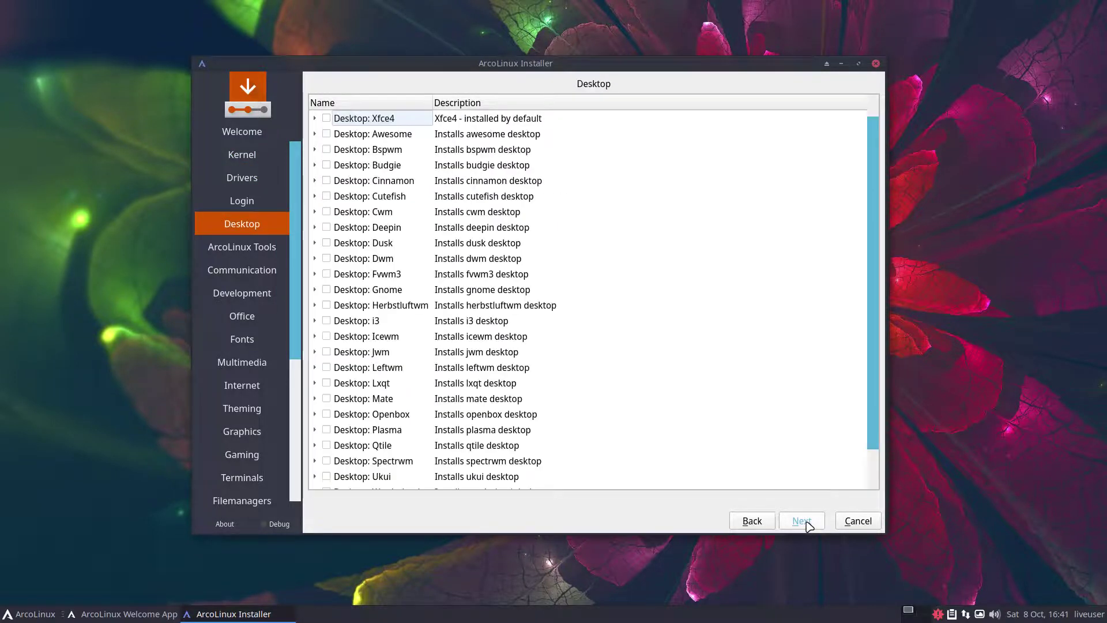
{"action": "left_click", "coordinate": [801, 521]}
{"action": "left_click", "coordinate": [808, 524]}
{"action": "left_click", "coordinate": [808, 525]}
{"action": "left_click", "coordinate": [808, 524]}
{"action": "left_click", "coordinate": [808, 525]}
{"action": "left_click", "coordinate": [808, 524]}
{"action": "left_click", "coordinate": [808, 525]}
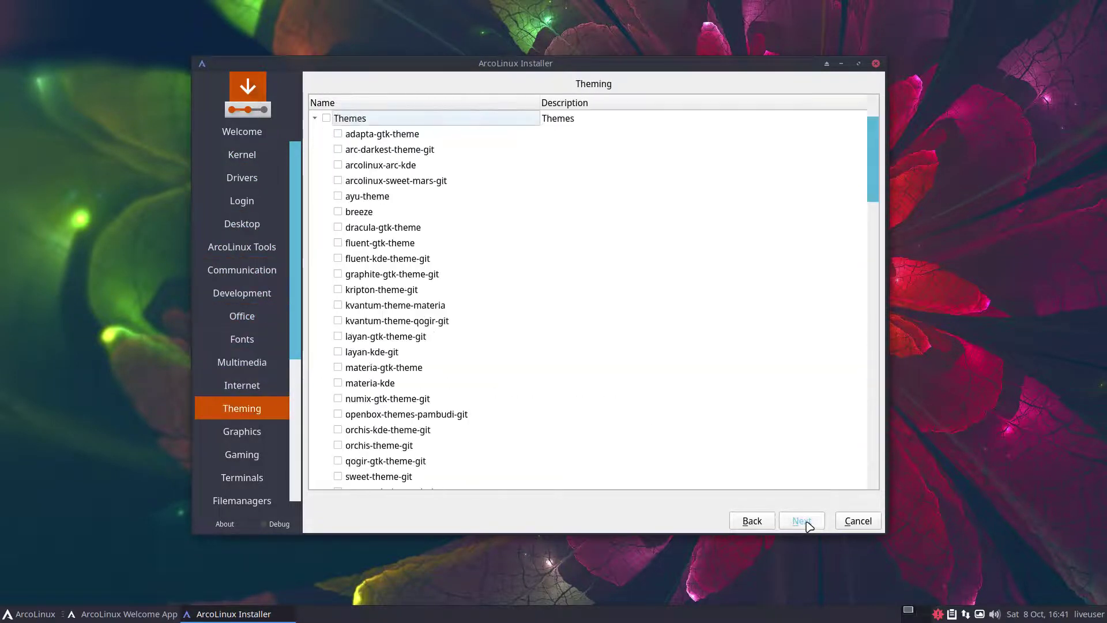
{"action": "left_click", "coordinate": [808, 524]}
{"action": "left_click", "coordinate": [808, 524]}
{"action": "left_click", "coordinate": [808, 524]}
{"action": "left_click", "coordinate": [808, 524]}
{"action": "left_click", "coordinate": [807, 524]}
{"action": "left_click", "coordinate": [808, 524]}
{"action": "left_click", "coordinate": [807, 525]}
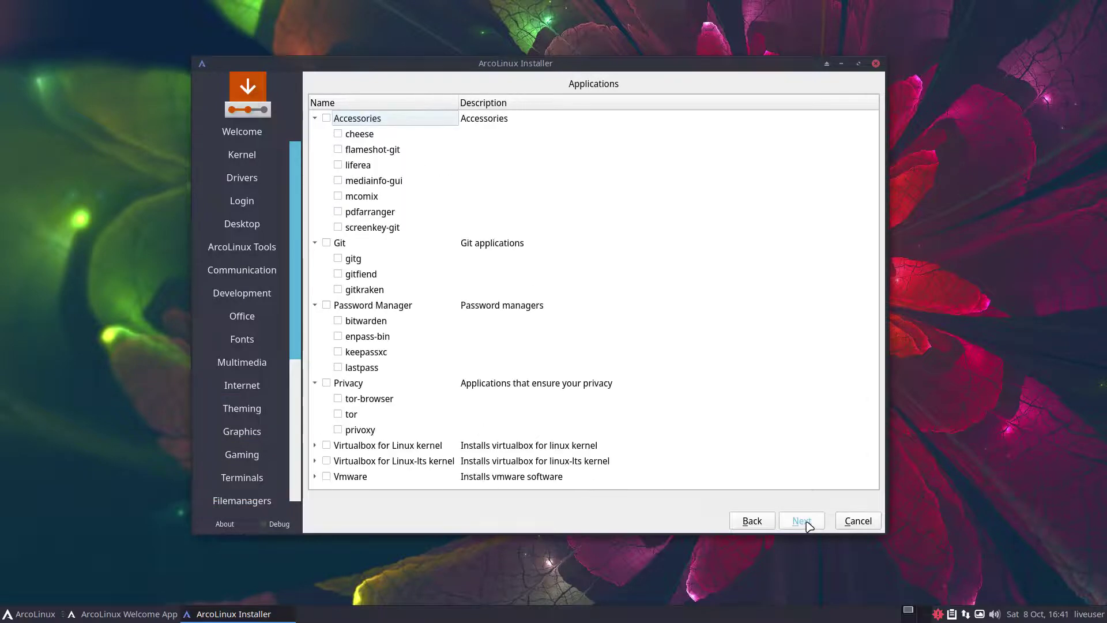
{"action": "left_click", "coordinate": [807, 525]}
{"action": "left_click", "coordinate": [808, 524]}
{"action": "left_click", "coordinate": [808, 524]}
- Choose the Belgian keyboard layout and select Erase disk for partitioning
{"action": "left_click", "coordinate": [805, 522]}
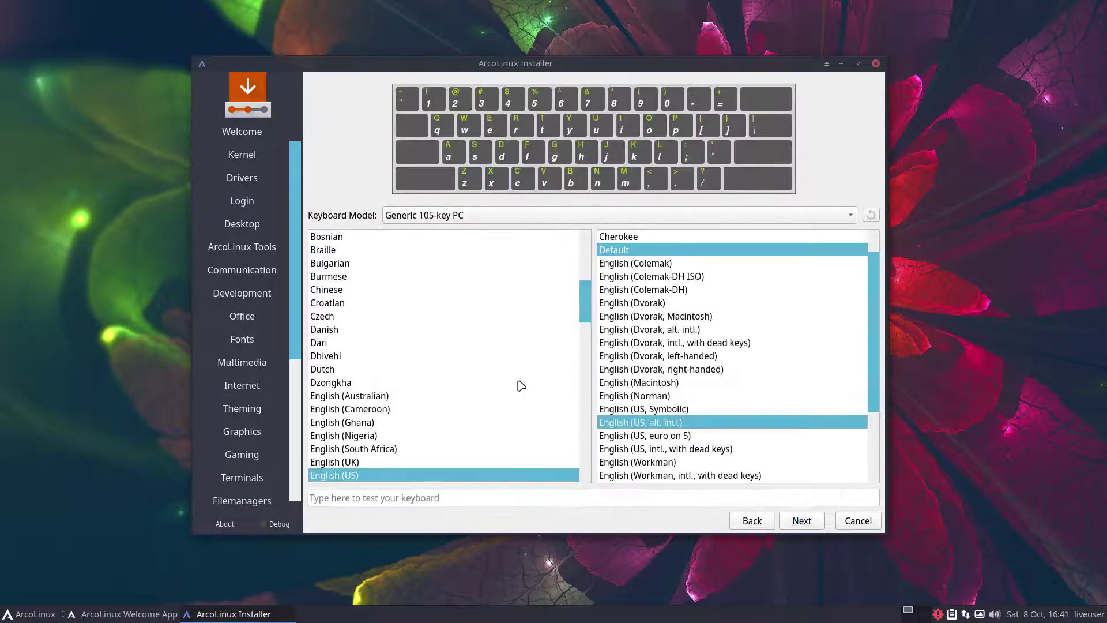
{"action": "left_click", "coordinate": [465, 356]}
{"action": "left_click", "coordinate": [363, 370]}
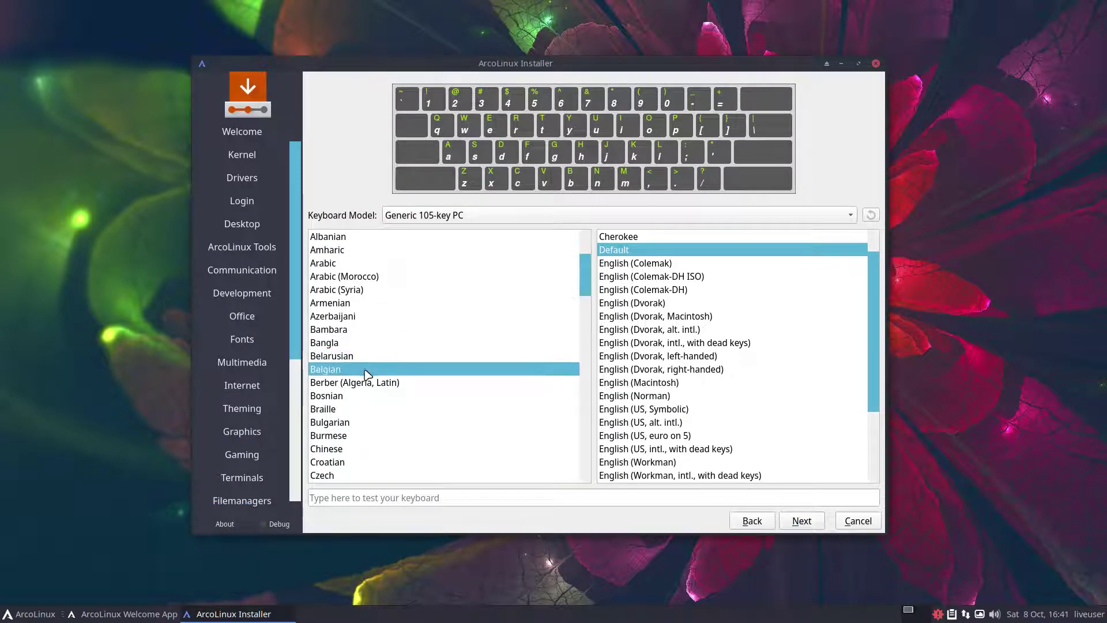
{"action": "left_click", "coordinate": [800, 520]}
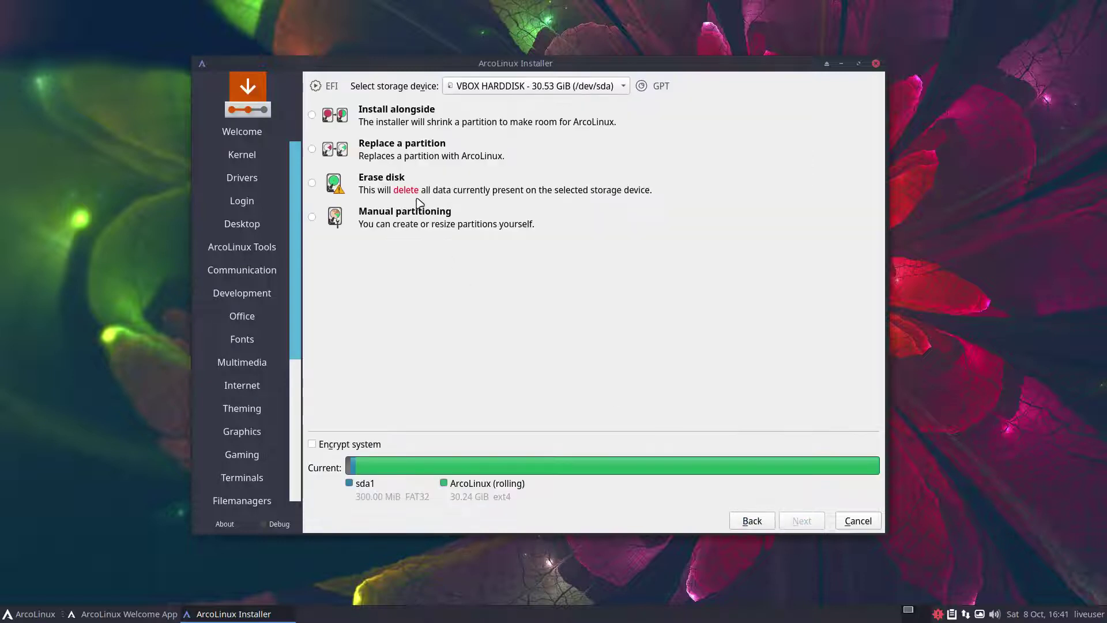
{"action": "left_click", "coordinate": [458, 196]}
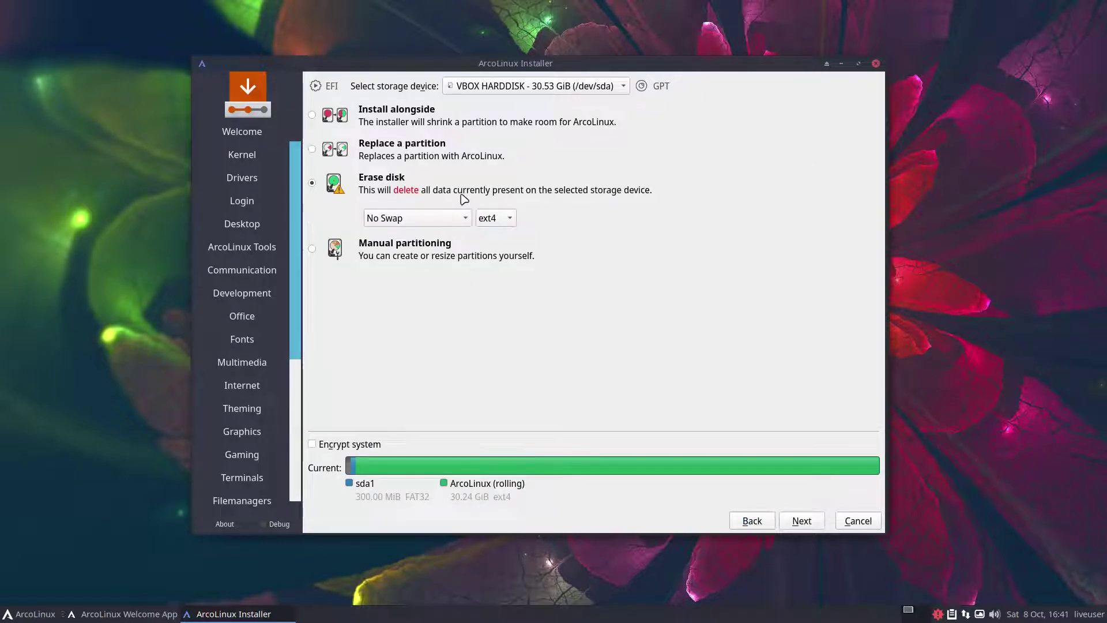
{"action": "left_click", "coordinate": [800, 521]}
- Enter the user's name and password, enable auto-login and shared admin password, then install
{"action": "type", "text": "erik"}
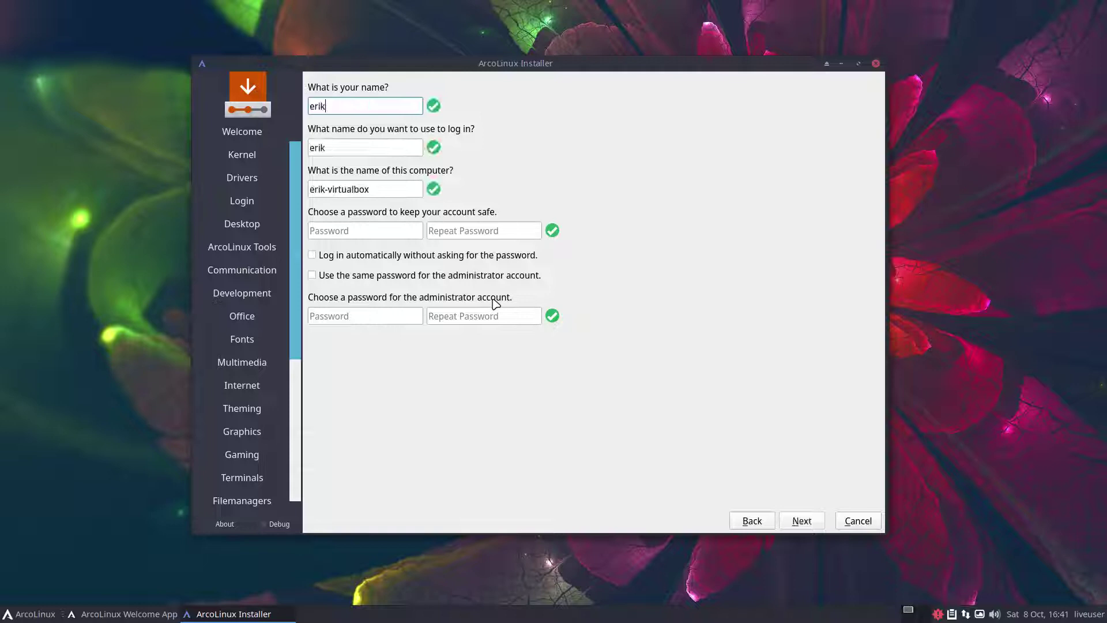
{"action": "key", "text": "Tab"}
{"action": "key", "text": "Tab"}
{"action": "key", "text": "Tab"}
{"action": "type", "text": "1234"}
{"action": "key", "text": "Tab"}
{"action": "type", "text": "1234"}
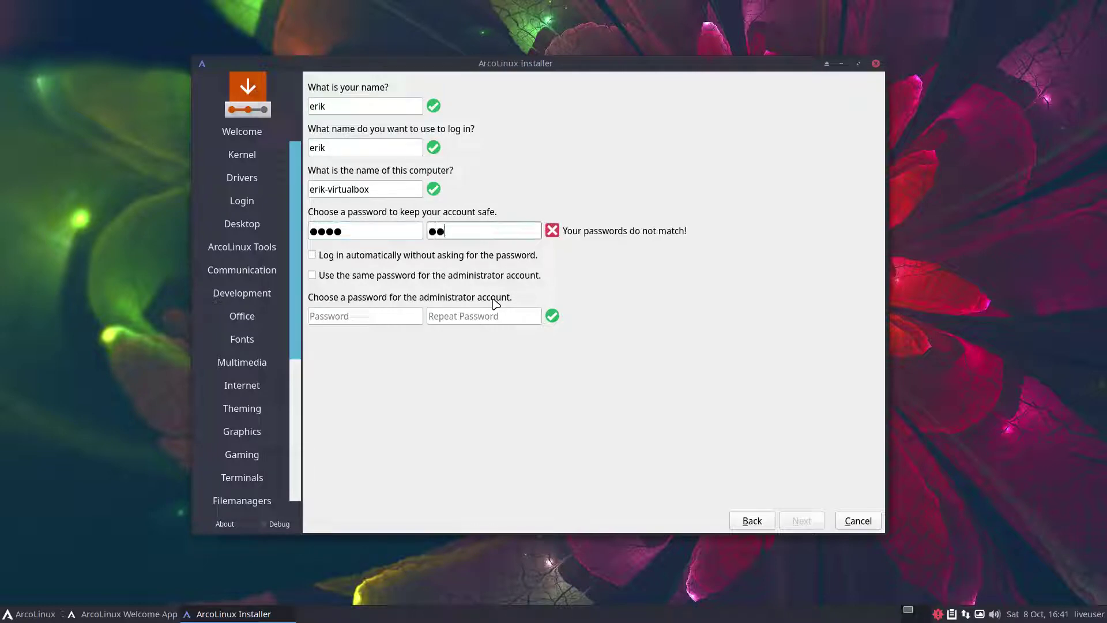
{"action": "key", "text": "Tab"}
{"action": "key", "text": "space"}
{"action": "key", "text": "Tab"}
{"action": "key", "text": "space"}
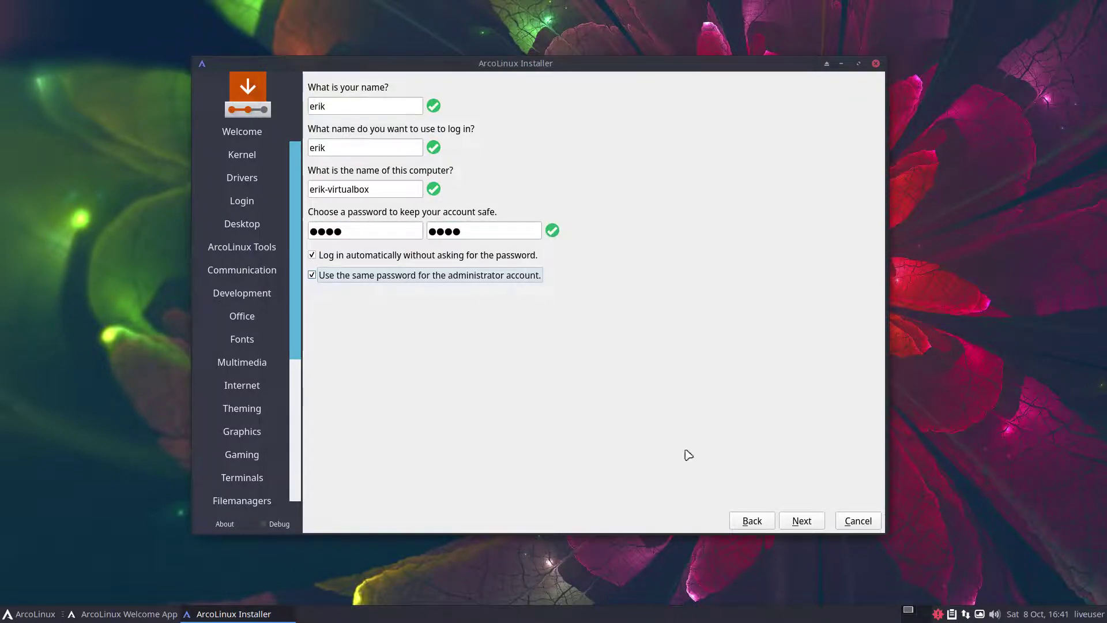
{"action": "left_click", "coordinate": [796, 518]}
{"action": "left_click", "coordinate": [795, 520]}
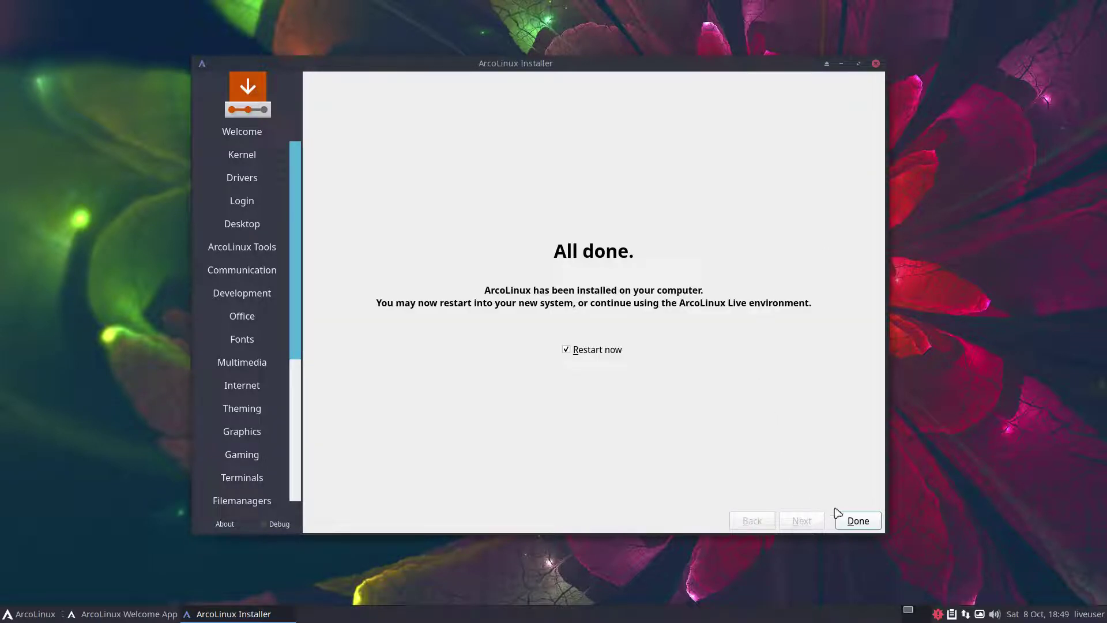
- Click Done with Restart now checked to reboot into the installed system
{"action": "left_click", "coordinate": [858, 520]}
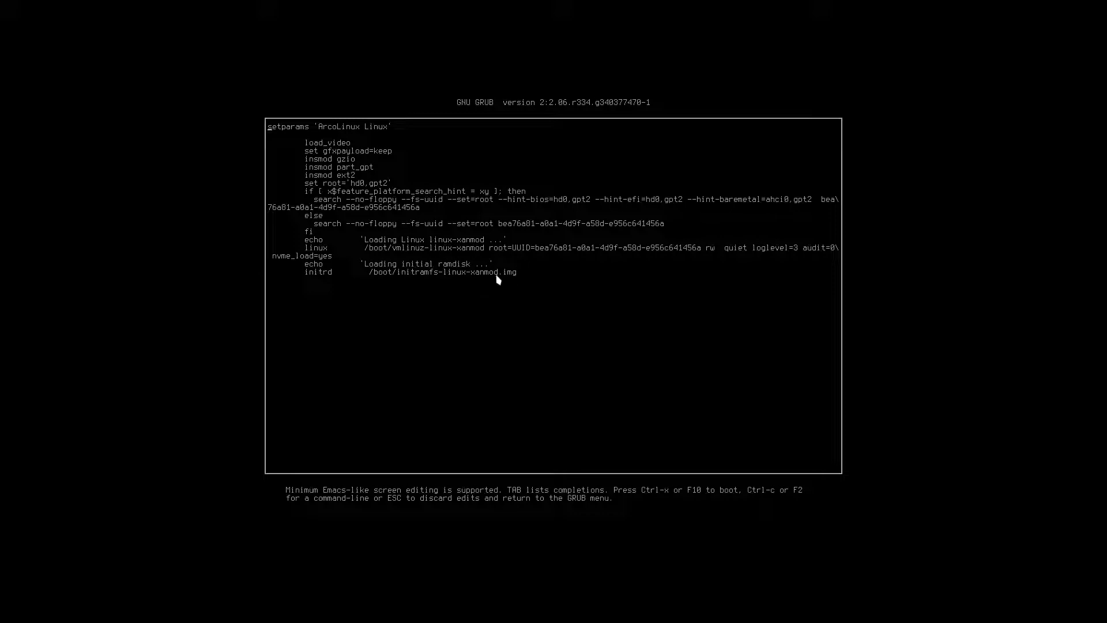
- Discard the GRUB entry edits and boot ArcoLinux Linux to the desktop
{"action": "key", "text": "Escape"}
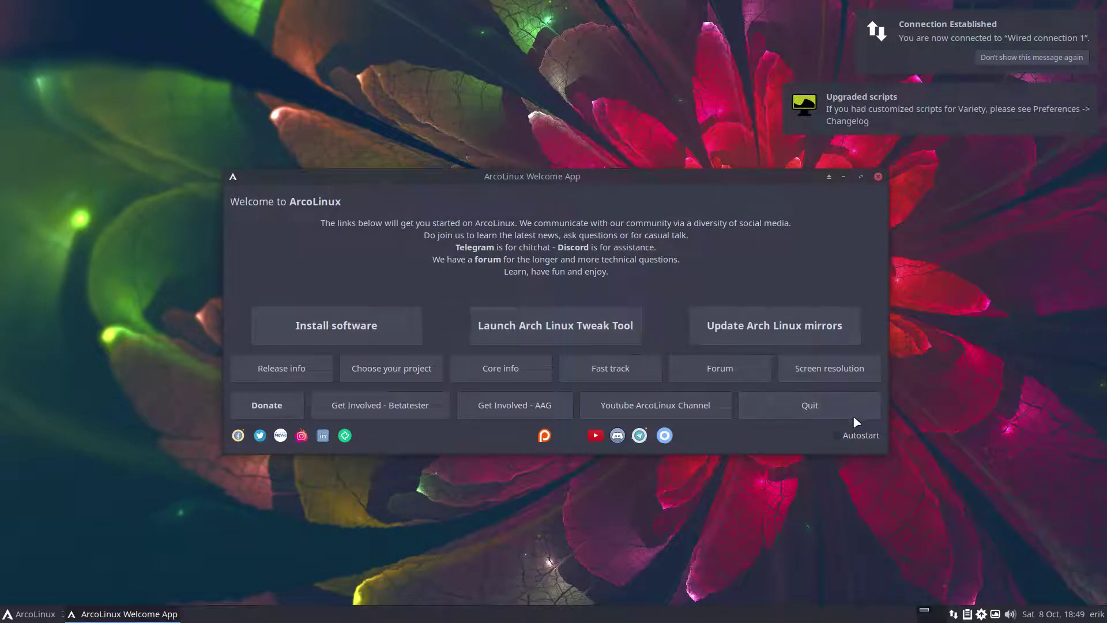
- Quit the Welcome App, open an Alacritty terminal and run the iso command
{"action": "left_click", "coordinate": [853, 414]}
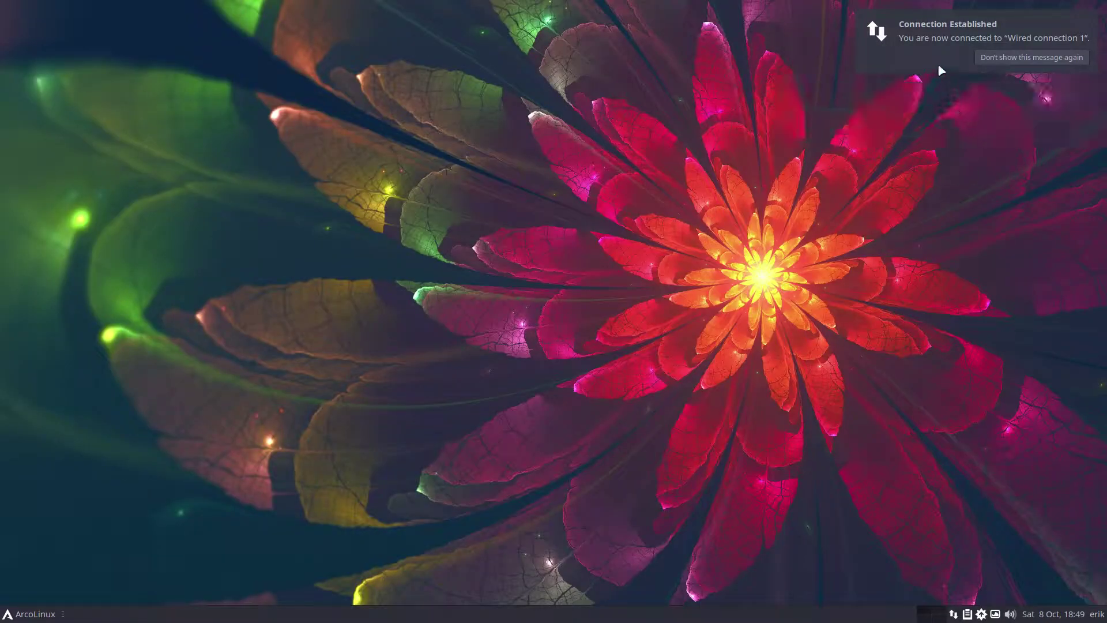
{"action": "key", "text": "super+Return"}
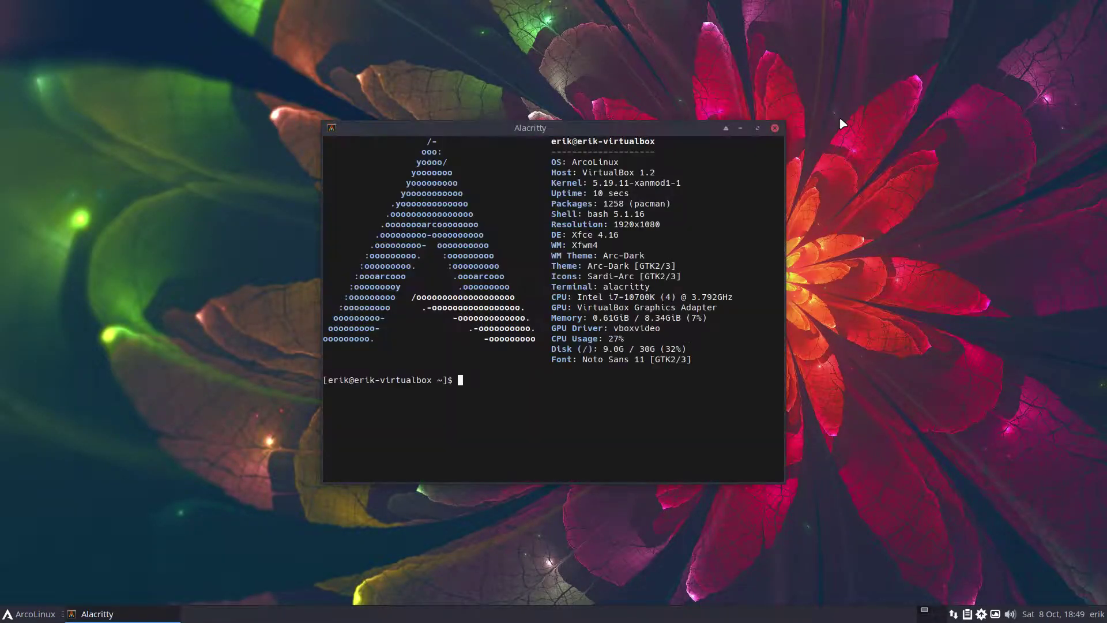
{"action": "type", "text": "iso"}
{"action": "key", "text": "Return"}
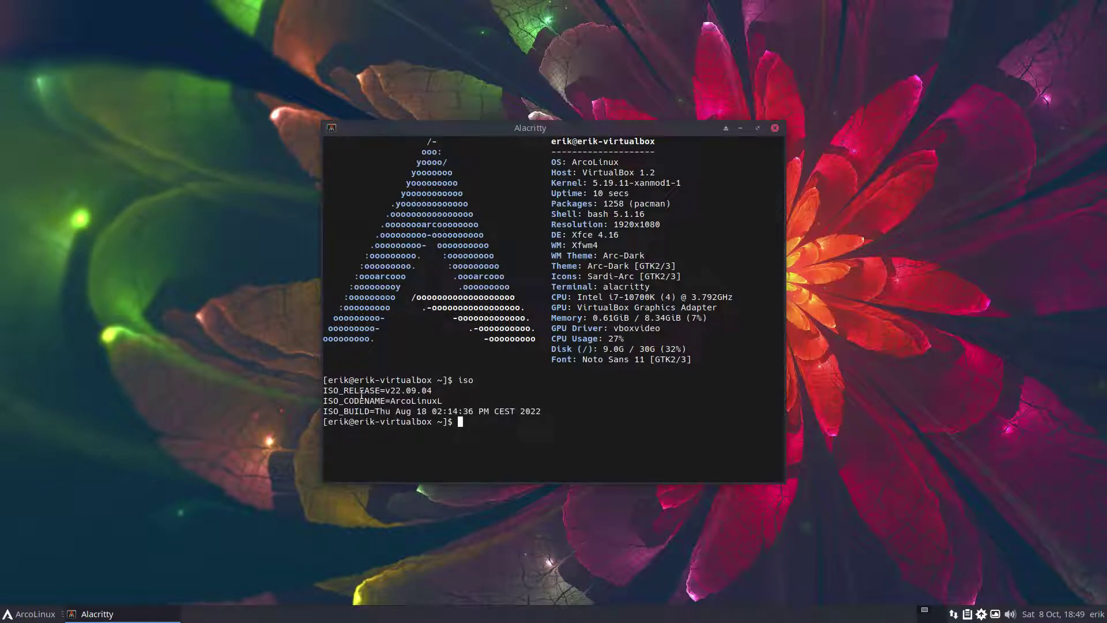
- Highlight the v22.09.04 ISO release and the 5.19.11-xanmod1-1 kernel version
{"action": "left_click_drag", "start_coordinate": [428, 390], "coordinate": [402, 390]}
{"action": "mouse_move", "coordinate": [1054, 617]}
{"action": "left_click_drag", "start_coordinate": [591, 183], "coordinate": [683, 185]}
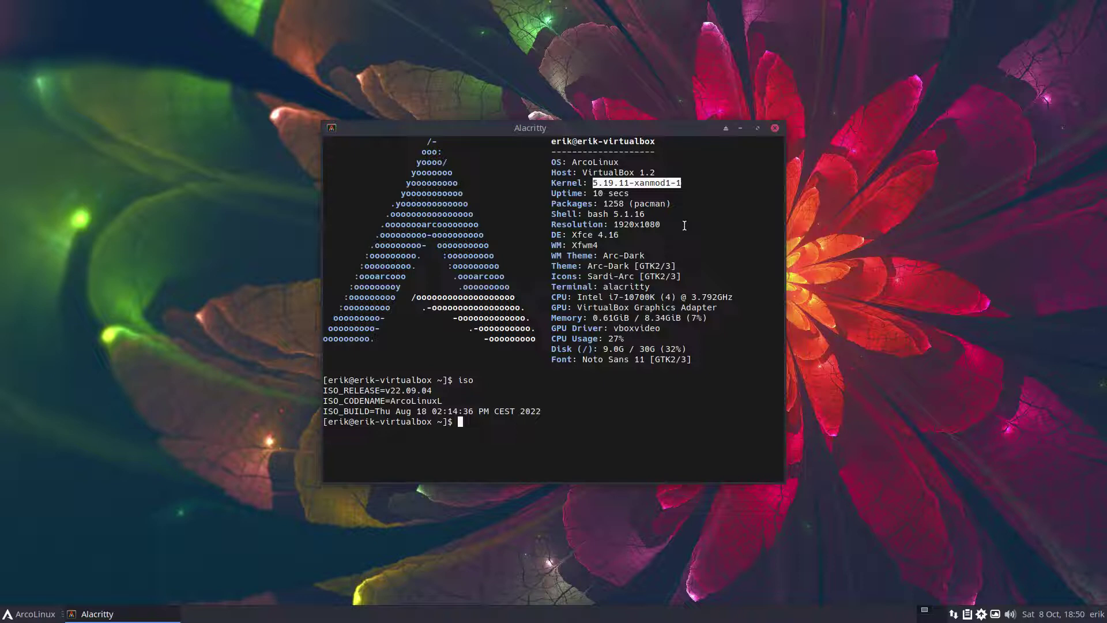
- Launch Firefox from the Whisker menu and load arcolinux.com
{"action": "left_click", "coordinate": [28, 614]}
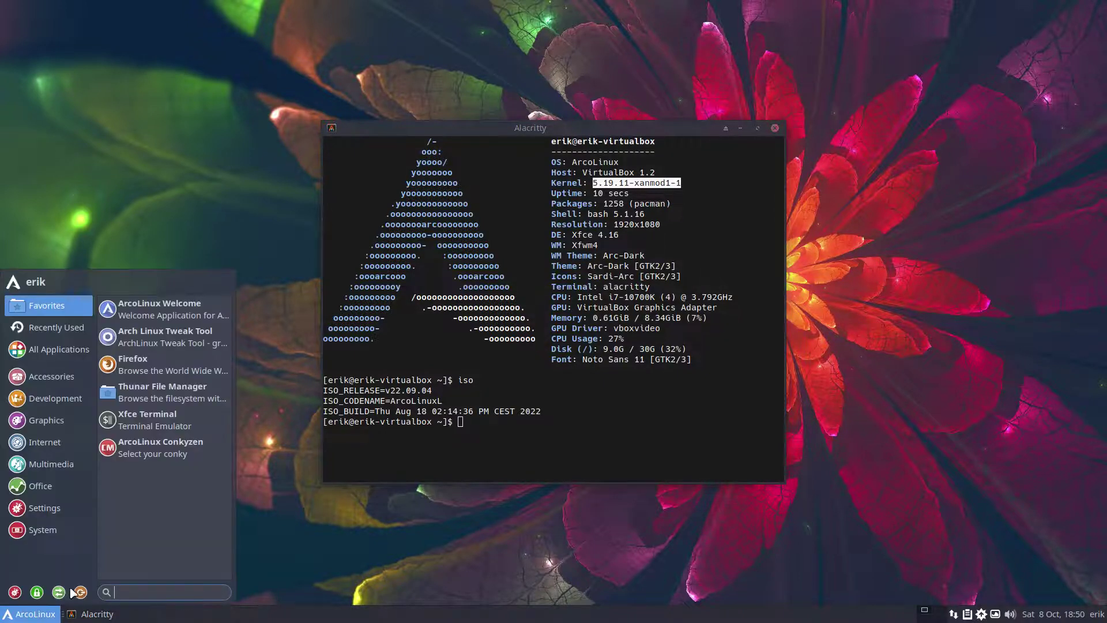
{"action": "left_click", "coordinate": [151, 370]}
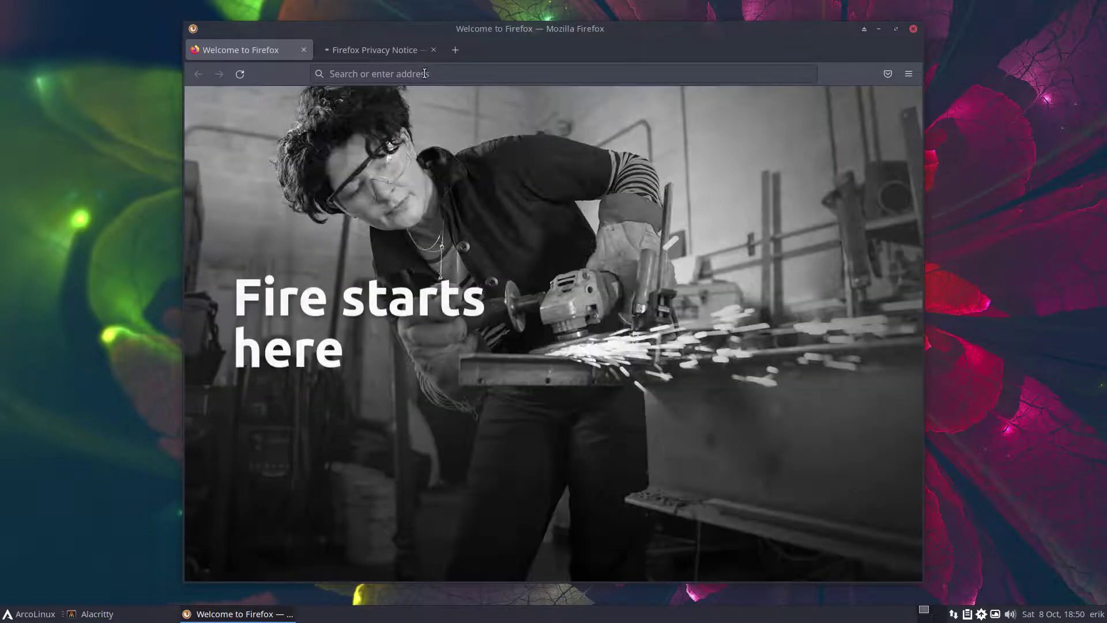
{"action": "left_click", "coordinate": [425, 74]}
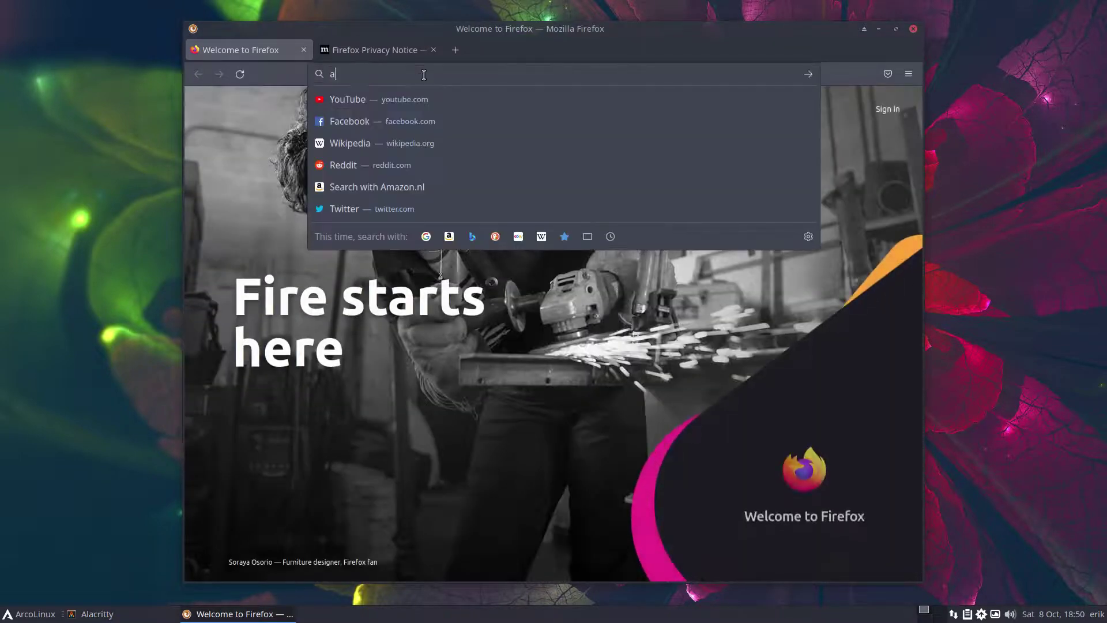
{"action": "type", "text": "arcolinux"}
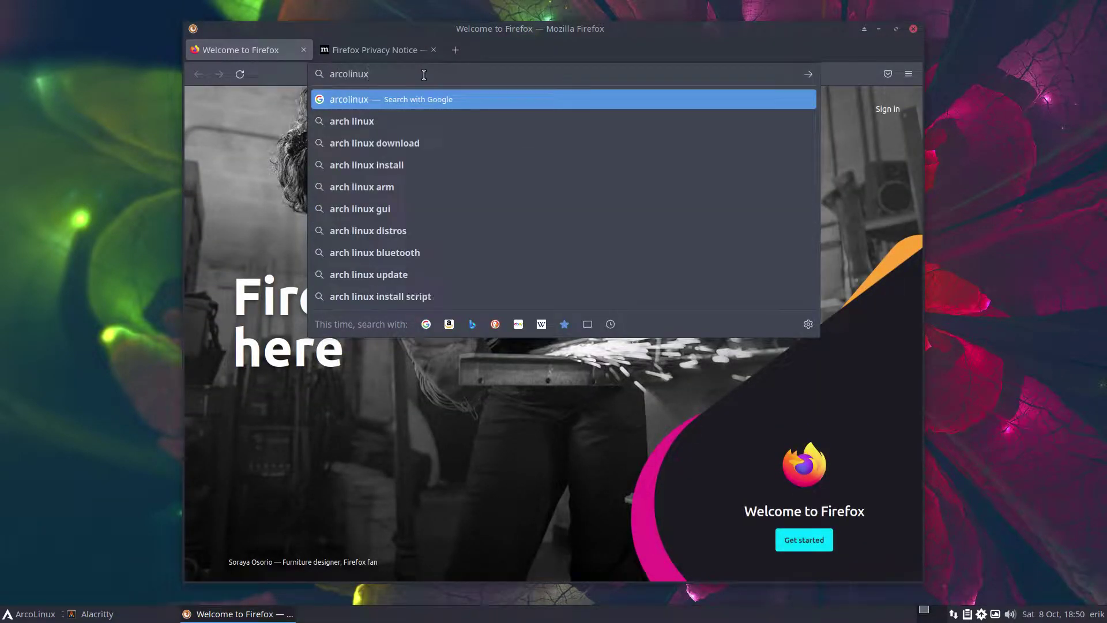
{"action": "type", "text": ".com"}
{"action": "key", "text": "Return"}
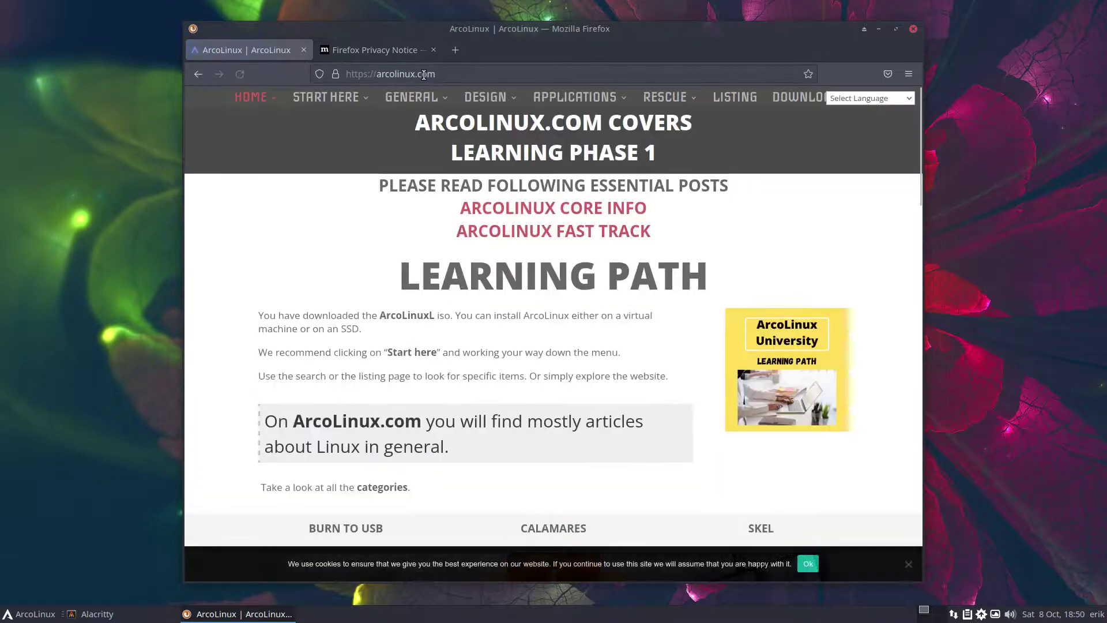
- Open the Get a Bay article on mounting an SSD bay and scroll through it
{"action": "scroll", "coordinate": [657, 417], "scroll_direction": "down", "scroll_amount": 6}
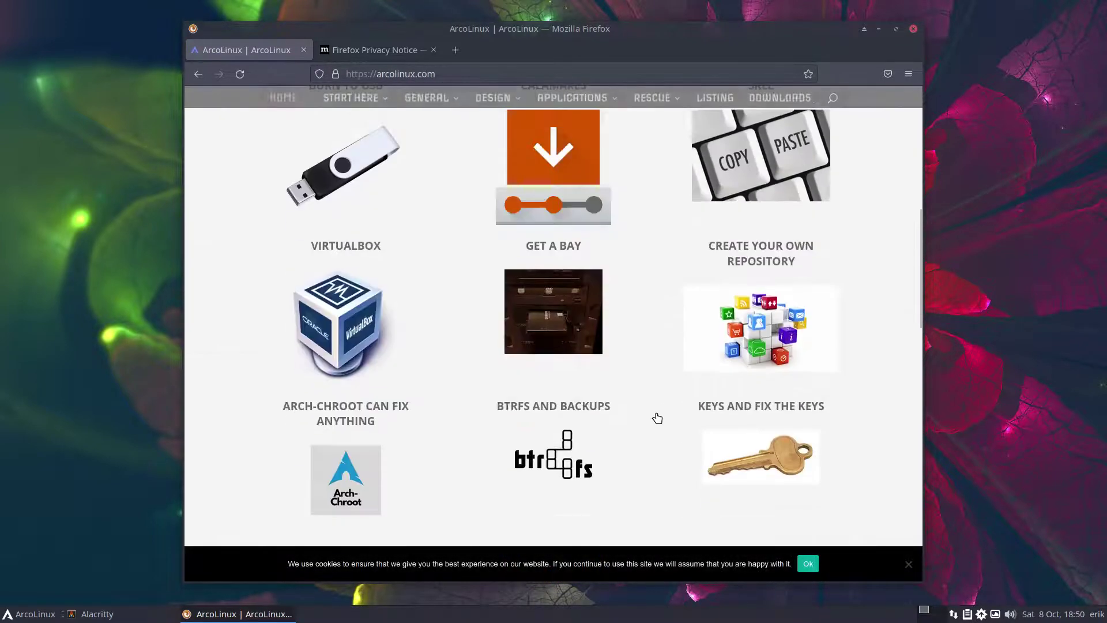
{"action": "left_click", "coordinate": [541, 331]}
{"action": "scroll", "coordinate": [565, 404], "scroll_direction": "down", "scroll_amount": 8}
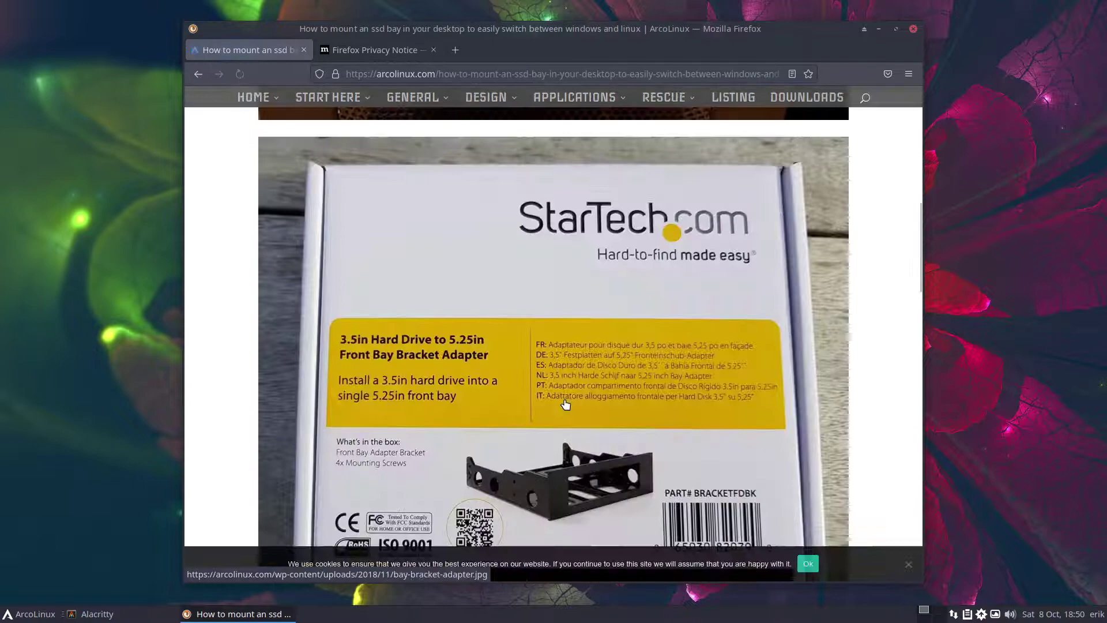
{"action": "scroll", "coordinate": [565, 404], "scroll_direction": "down", "scroll_amount": 12}
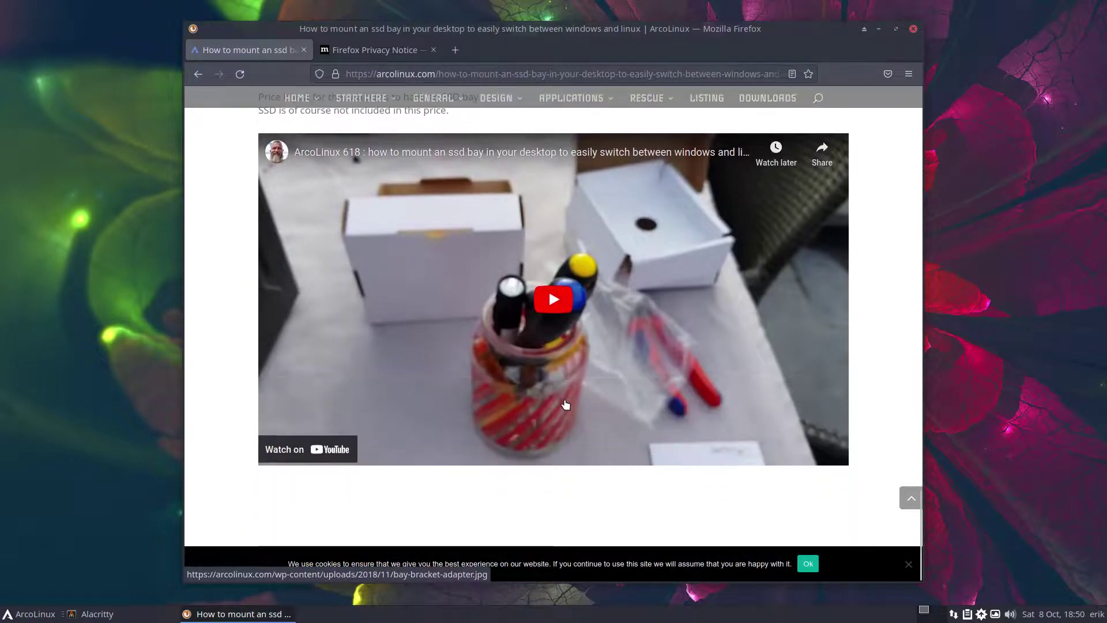
{"action": "scroll", "coordinate": [564, 404], "scroll_direction": "up", "scroll_amount": 10}
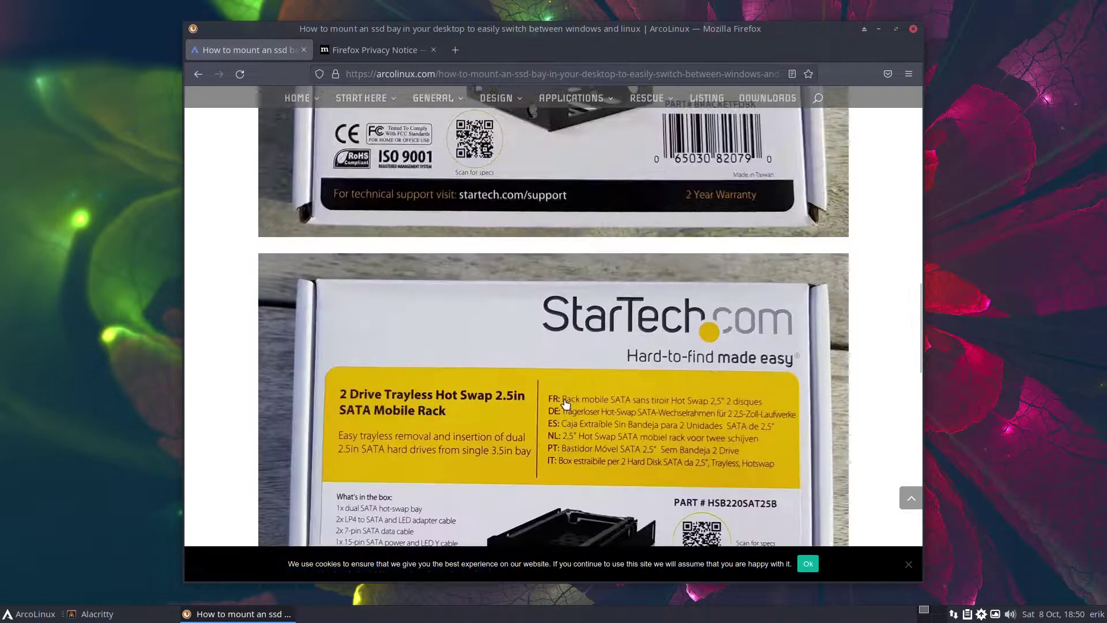
{"action": "scroll", "coordinate": [565, 404], "scroll_direction": "up", "scroll_amount": 10}
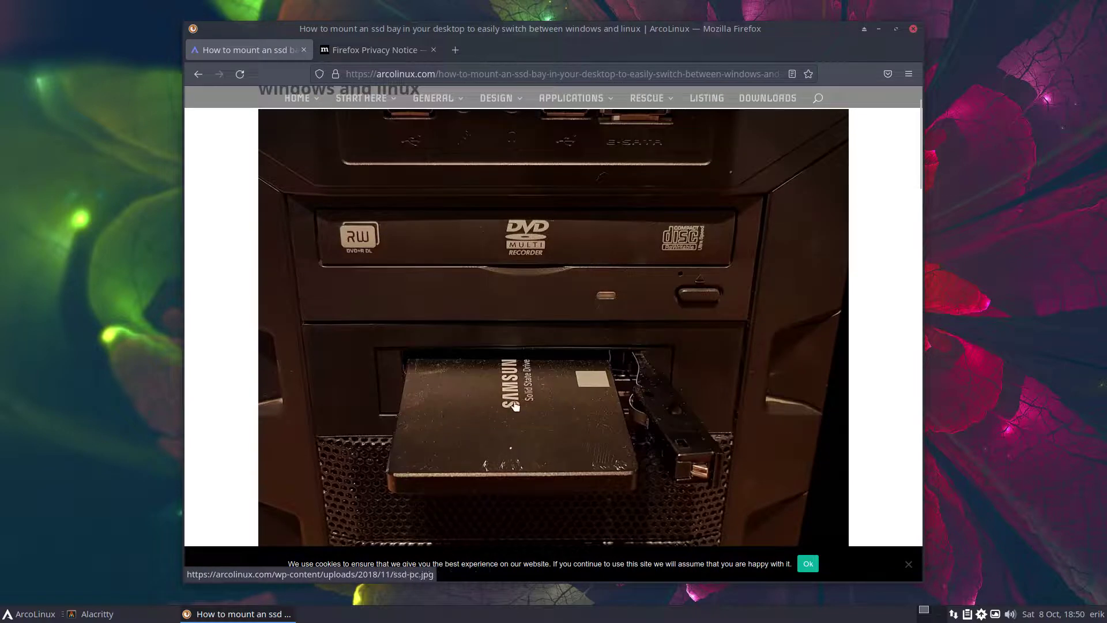